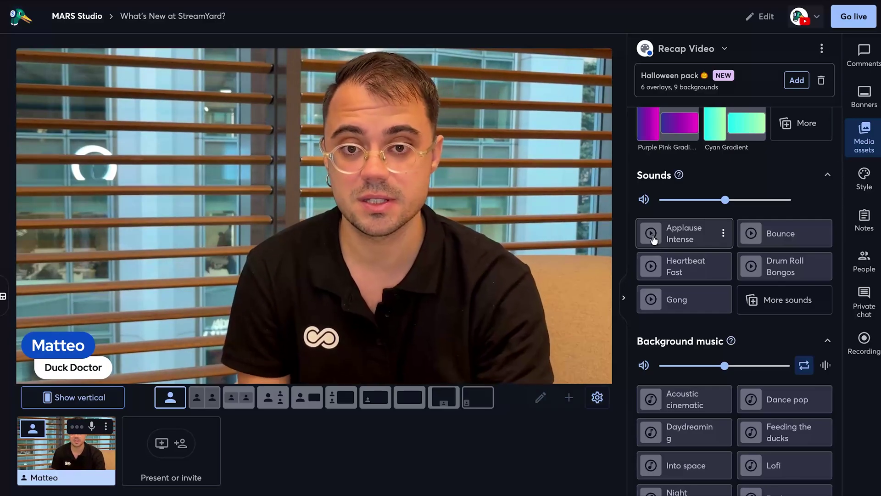
- Play the Applause Intense sound effect, browse the full sound library, then close it
click(651, 233)
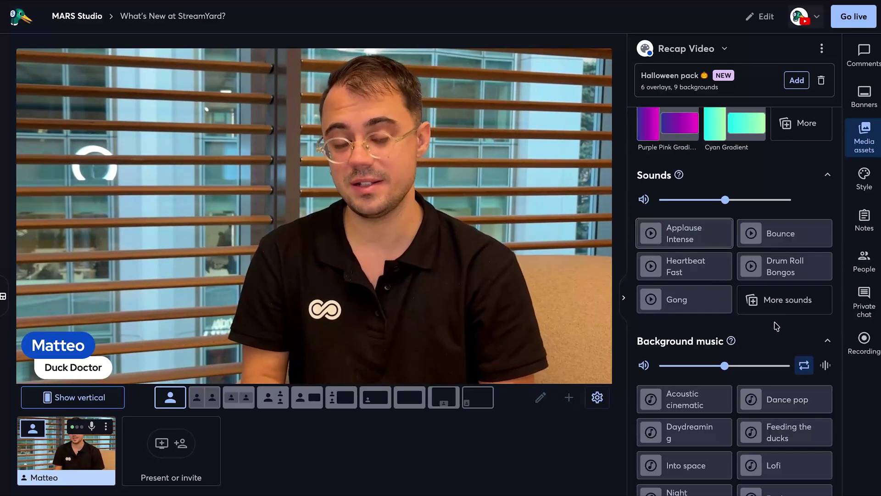
click(773, 305)
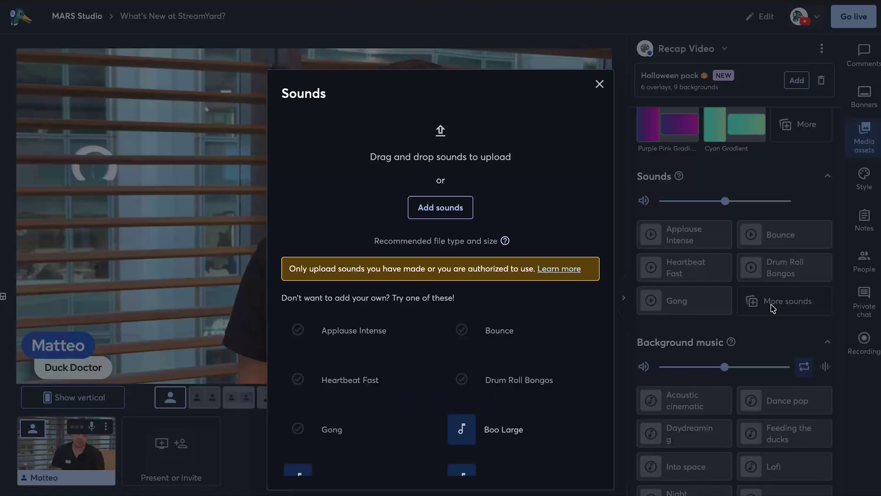
click(598, 84)
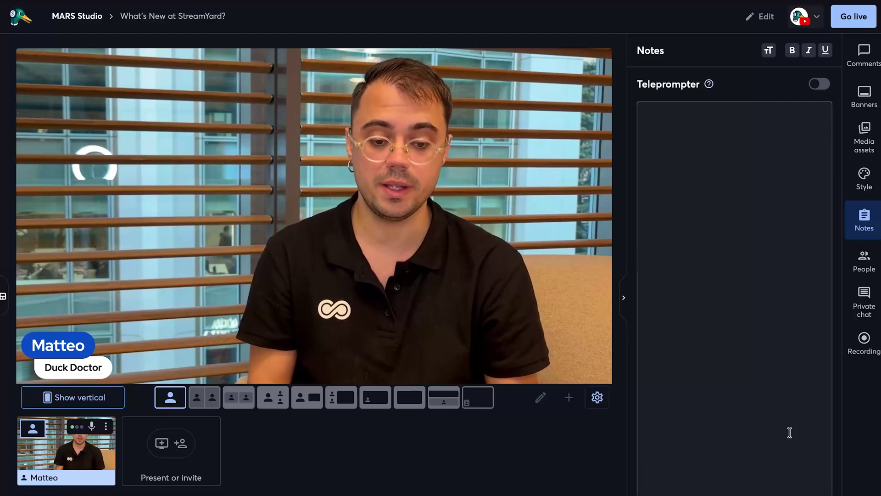
- Paste the Notes tab and Teleprompter integration script into the notes, briefly italicizing the closing line
click(746, 199)
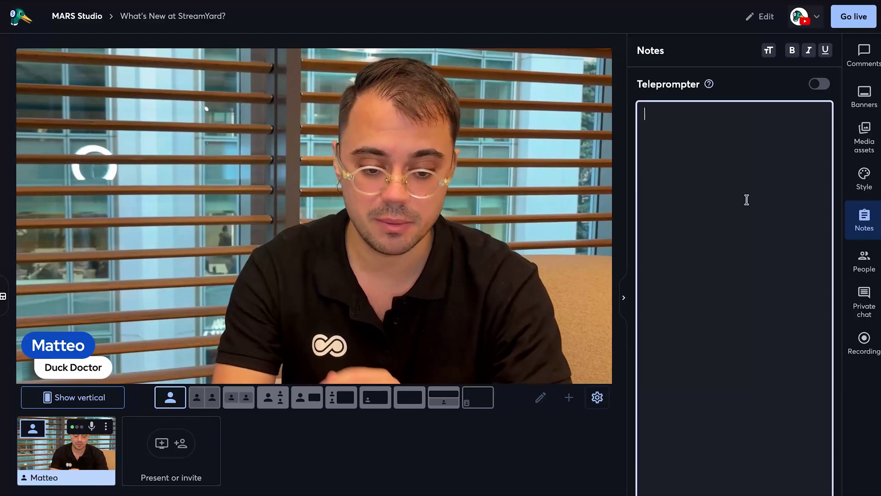
text(Notes tab Key points  Prepare your scripts in advance Keep them always available while you're live  Integration with Teleprompter  Your notes become the script for the teleprompter! Never miss a beat while streaming!)
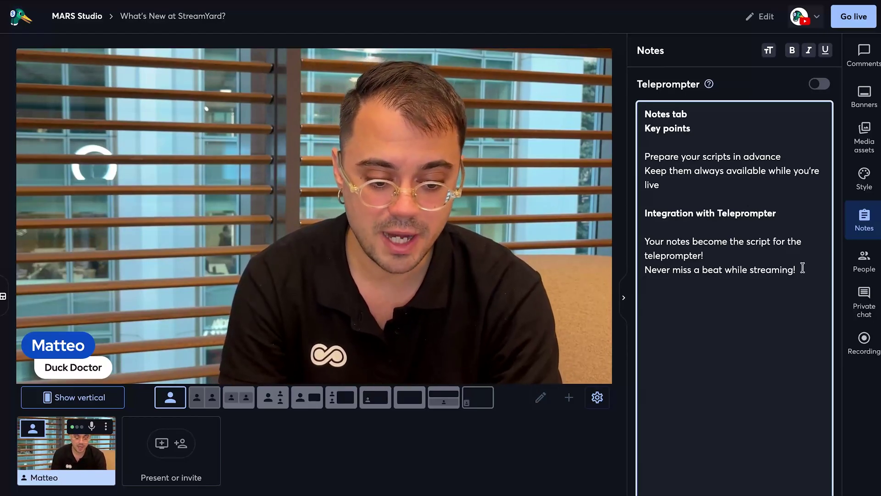
triple_click(672, 267)
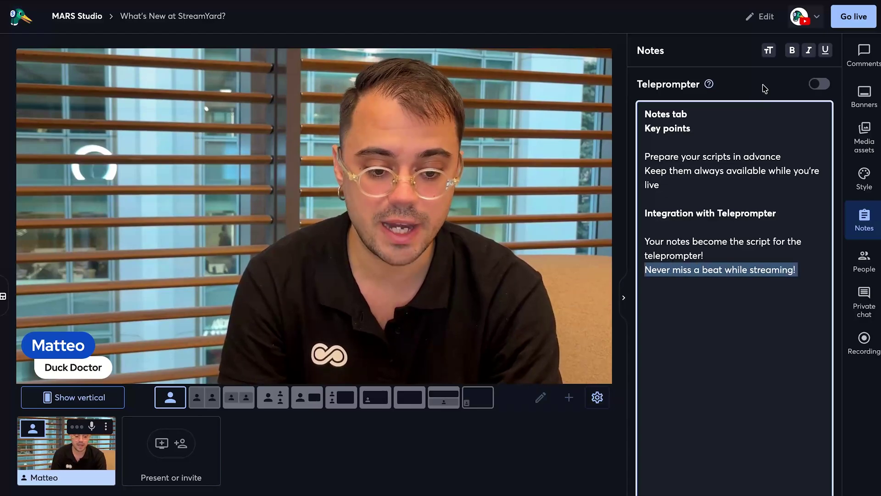
click(809, 51)
click(810, 52)
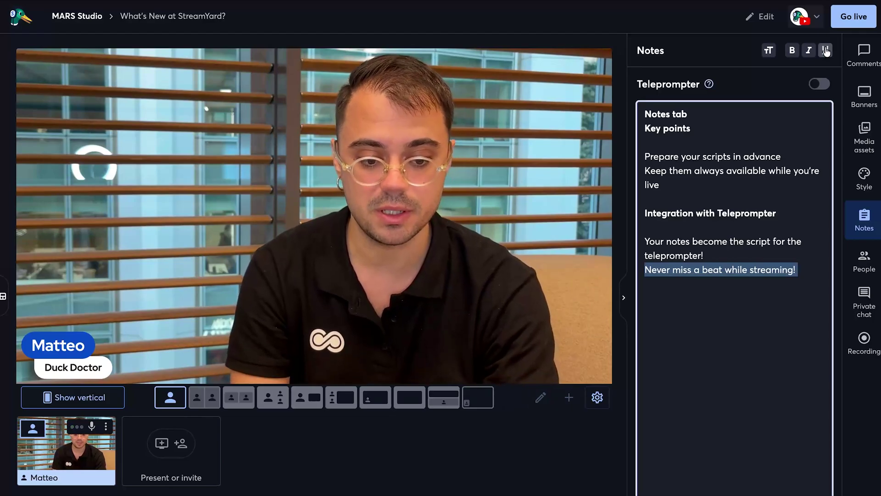
click(798, 300)
key(Return)
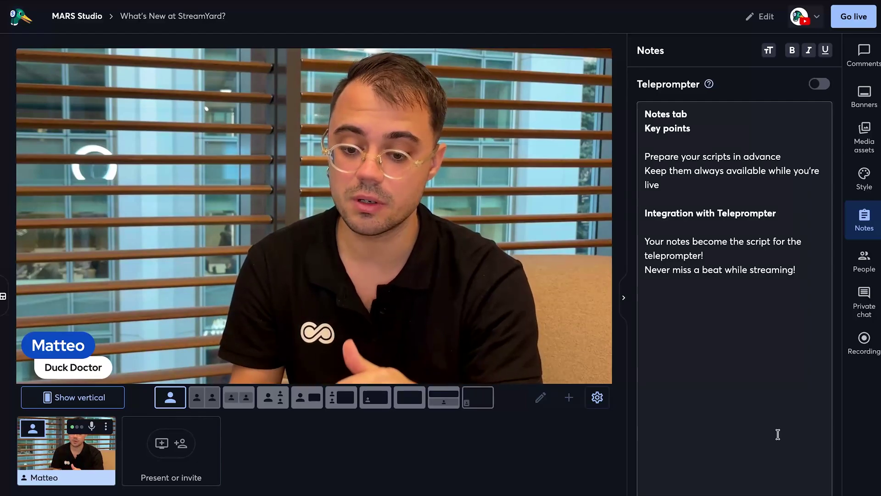
- Turn on teleprompter mode, play the notes, raise the scroll speed, replay, then pause
click(818, 85)
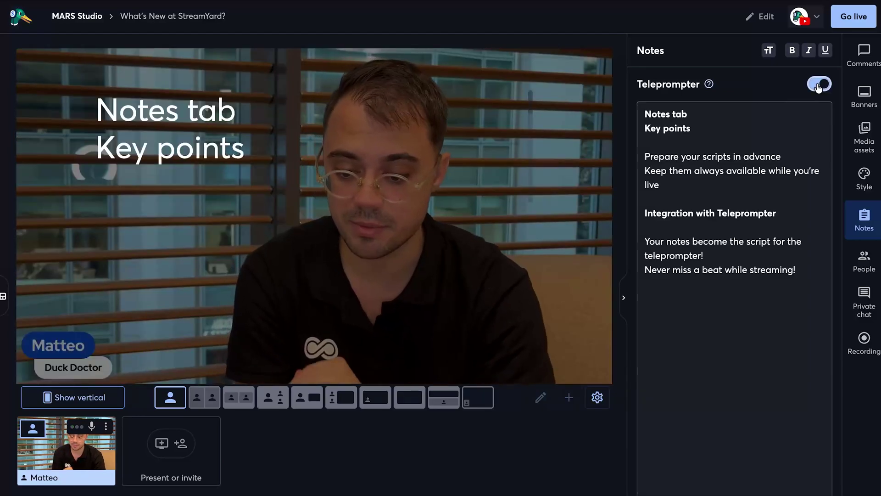
mouse_move(354, 185)
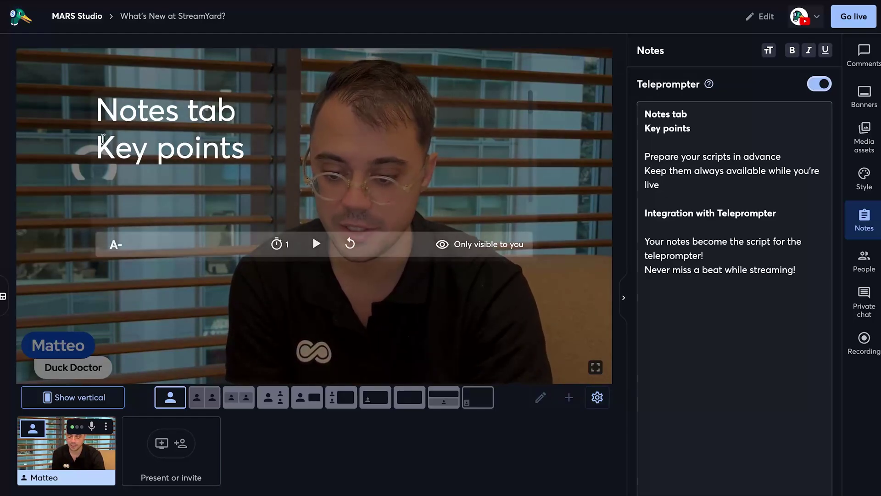
click(316, 245)
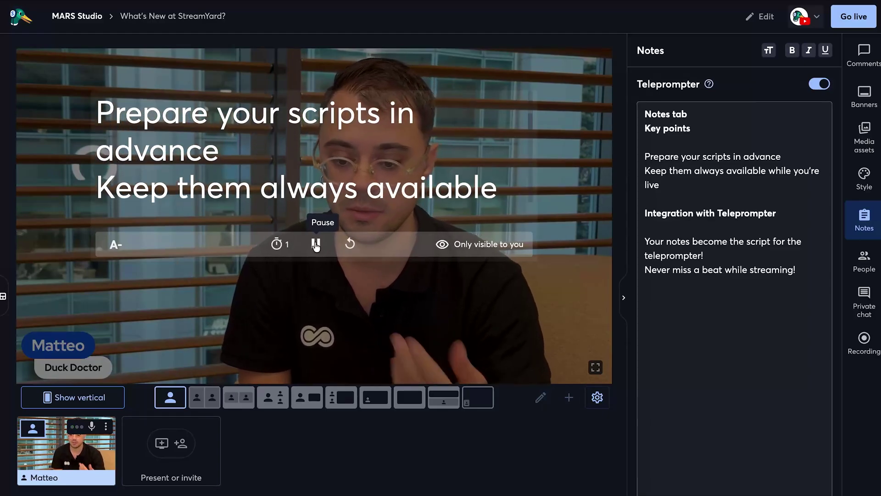
mouse_move(278, 245)
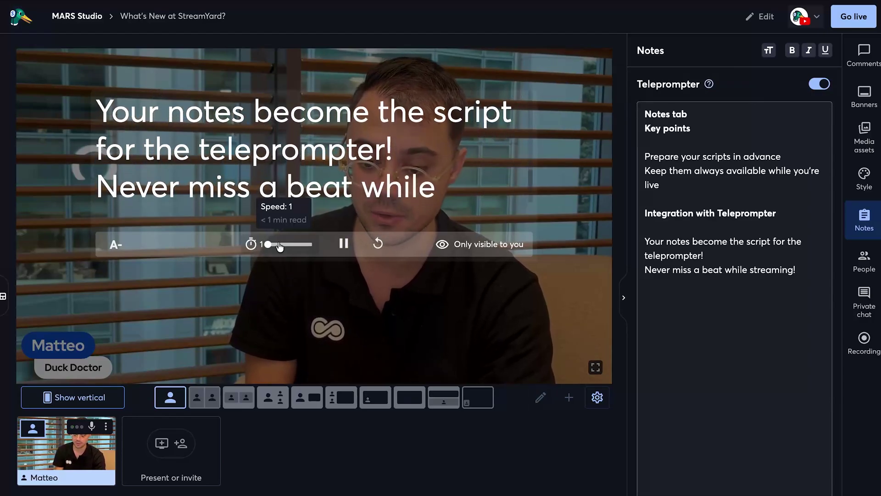
drag(280, 247, 297, 246)
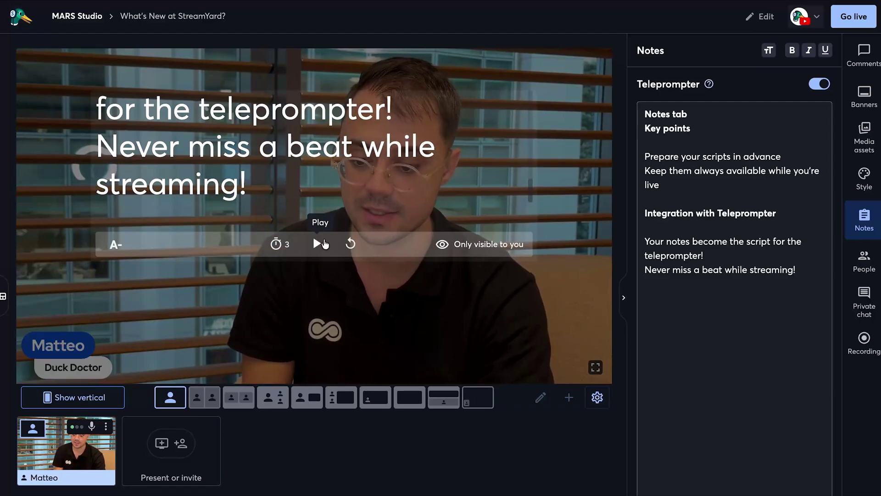
click(317, 243)
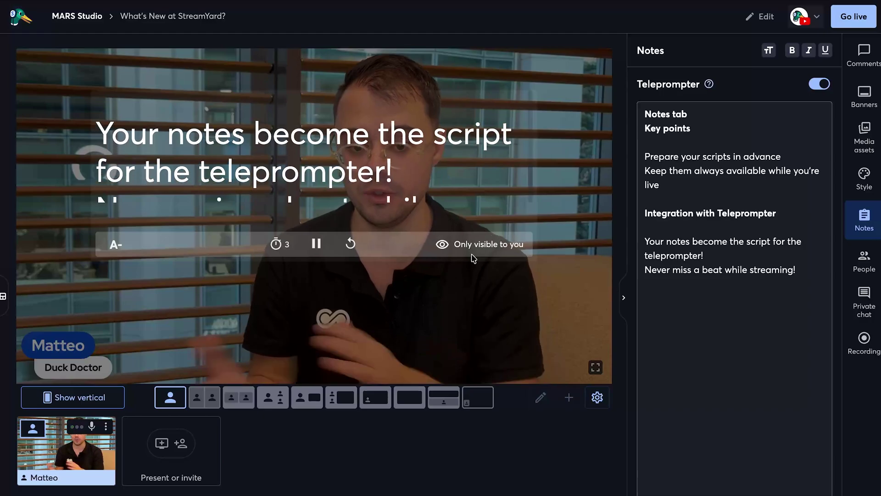
click(316, 243)
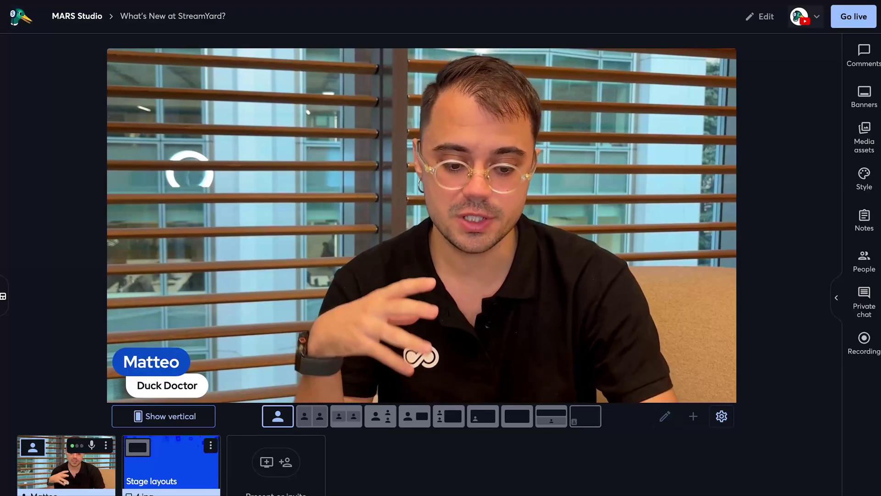
- Minimize the camera feed to an inset on the patterned background, then maximize it again
mouse_move(701, 66)
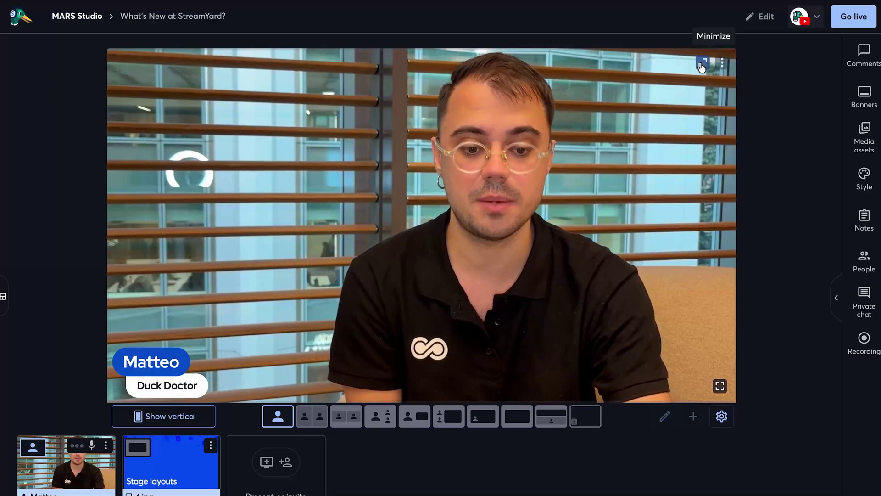
click(701, 66)
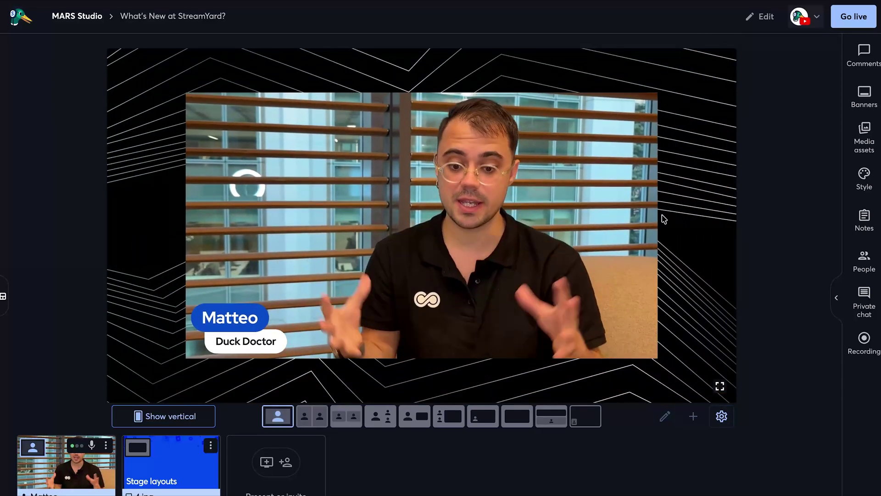
mouse_move(623, 194)
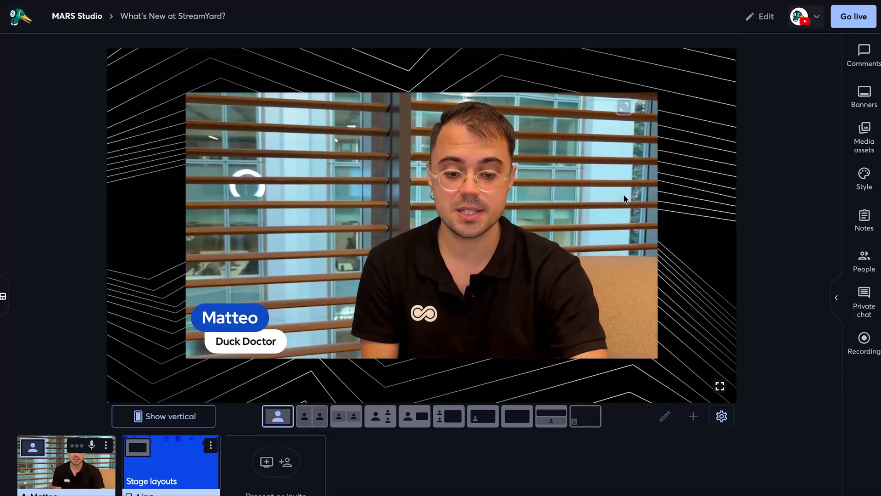
click(624, 109)
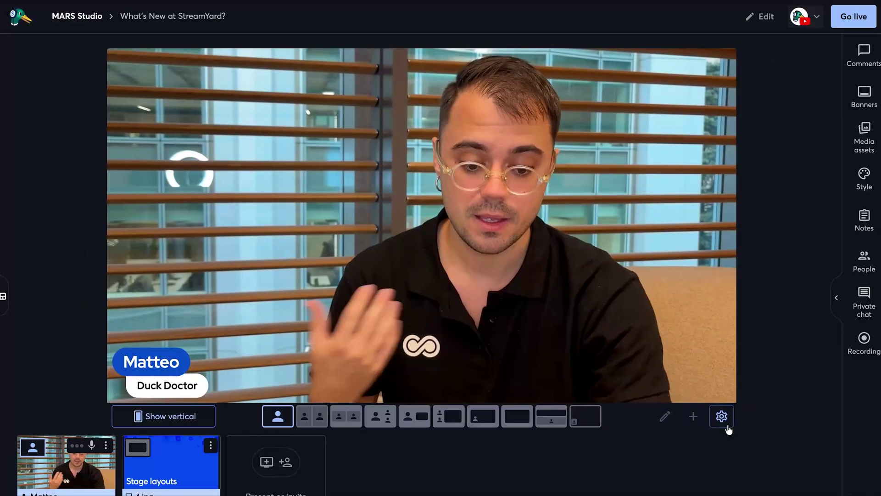
- Review the Layouts settings with MARS and Recap video slides enabled, then close Settings
click(722, 416)
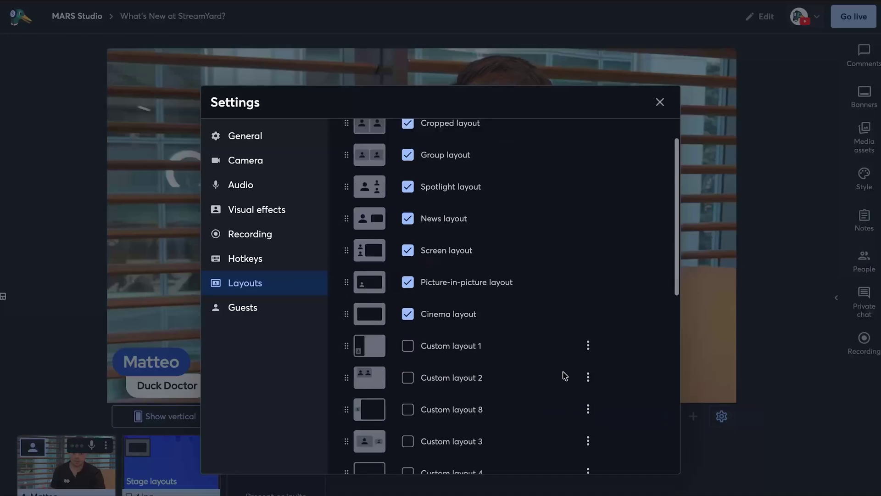
scroll(565, 375, down, 4)
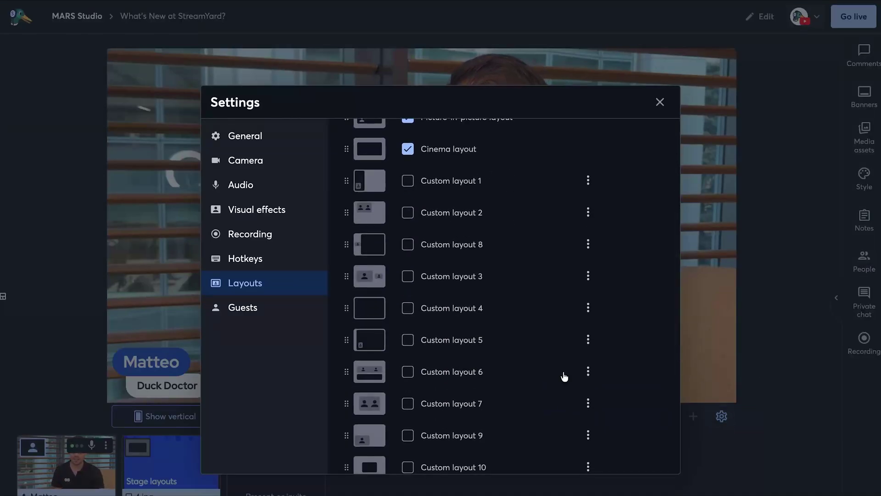
scroll(565, 375, down, 4)
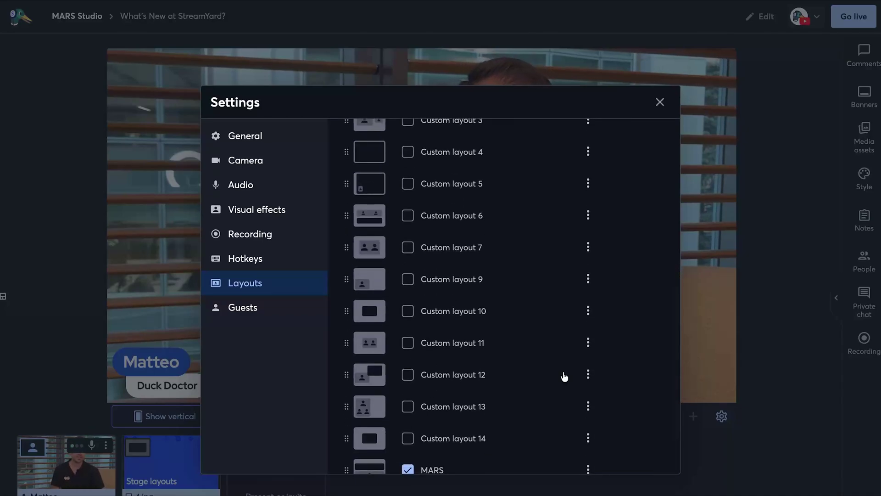
scroll(564, 376, down, 2)
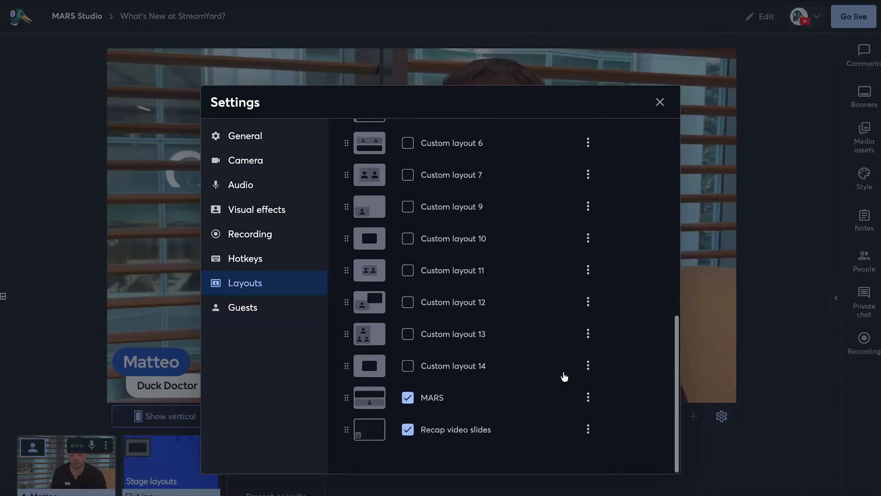
click(692, 142)
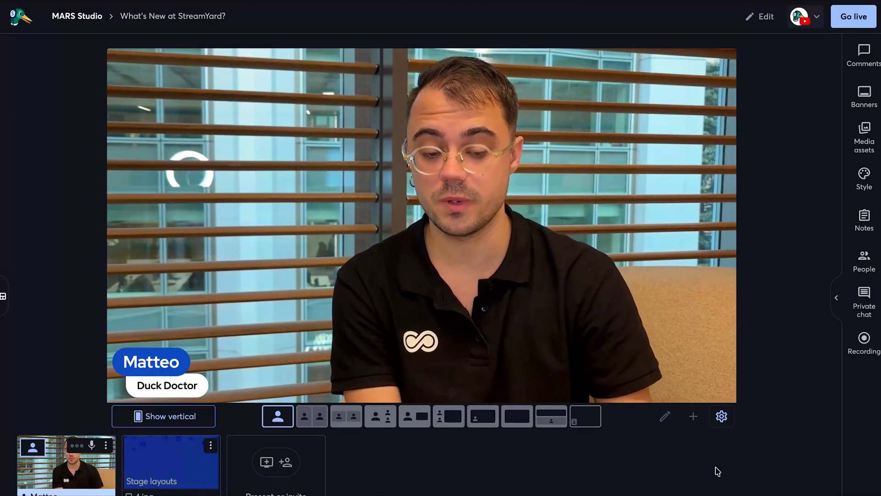
- Change the YouTube live stream's orientation to Portrait only in its Edit live stream settings
click(800, 19)
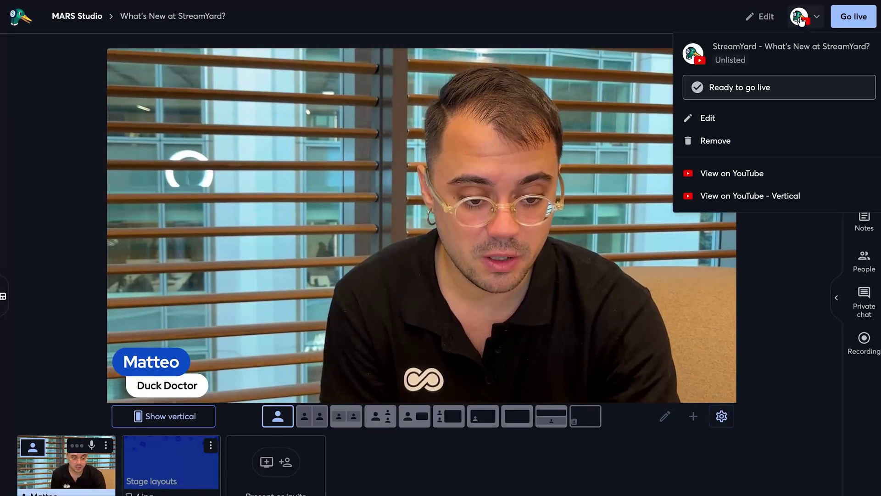
click(721, 120)
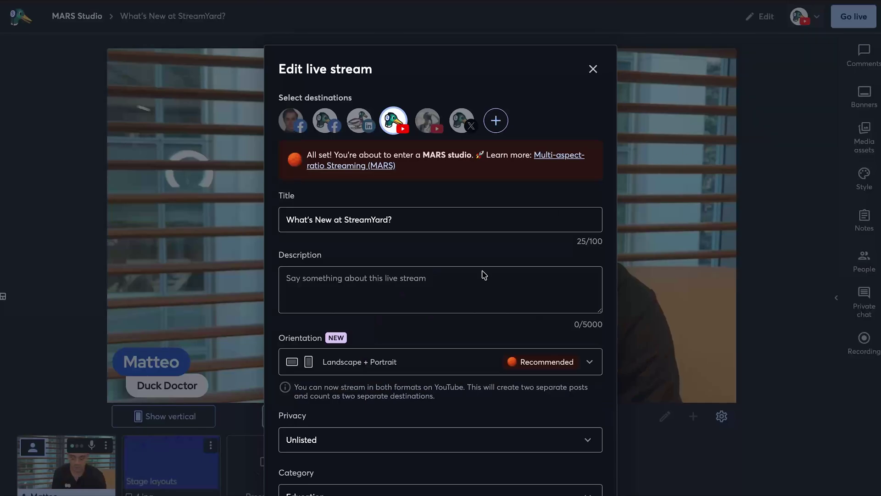
scroll(484, 275, down, 1)
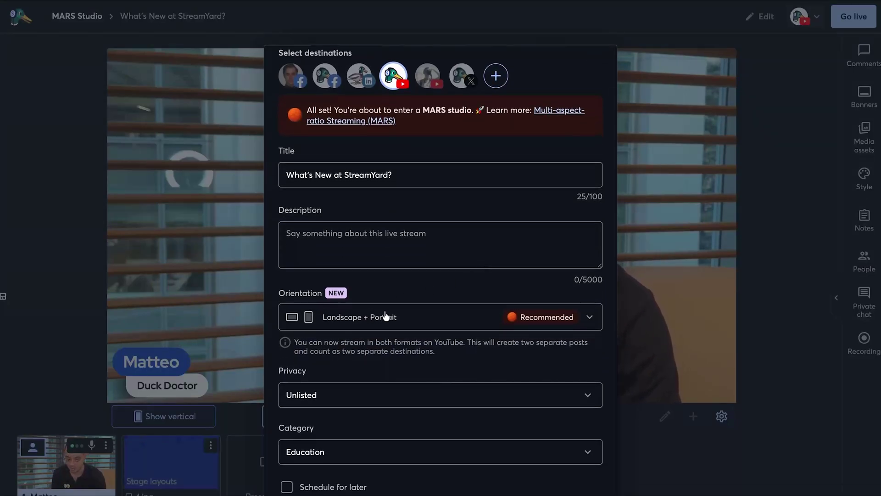
click(436, 319)
click(348, 374)
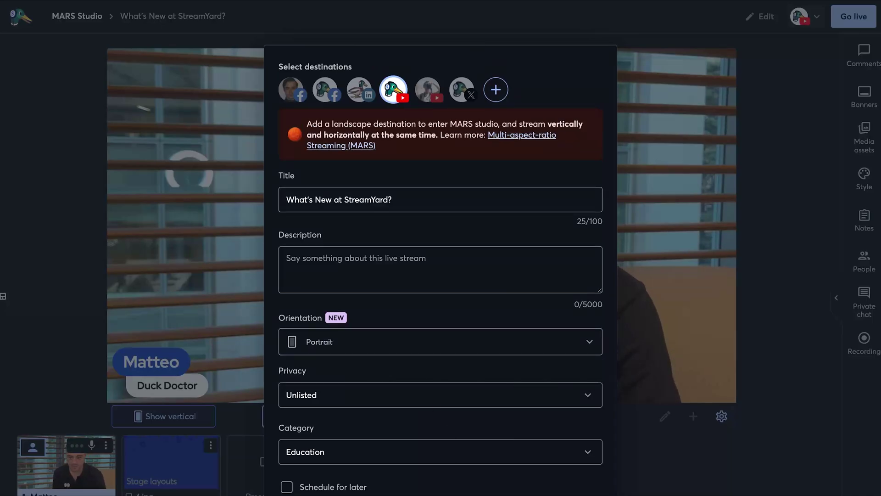
key(Return)
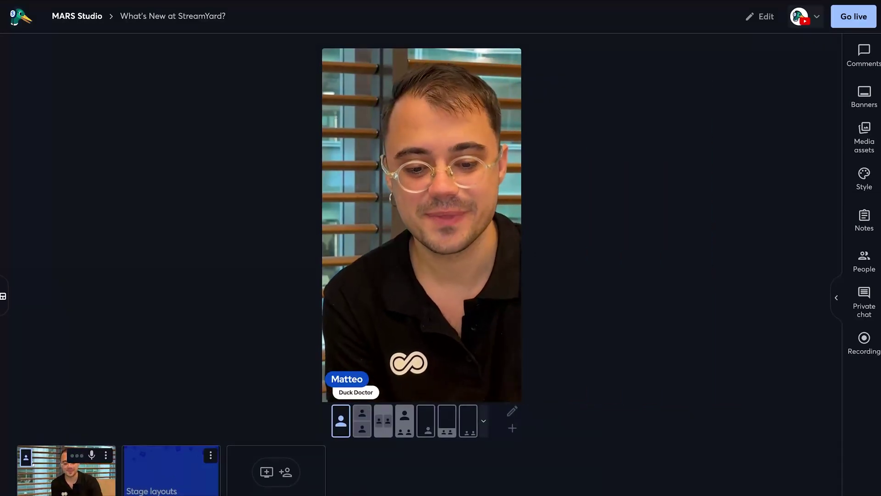
- Show the Group discussion scene on stage from My Scenes, then switch back to Intro
click(3, 296)
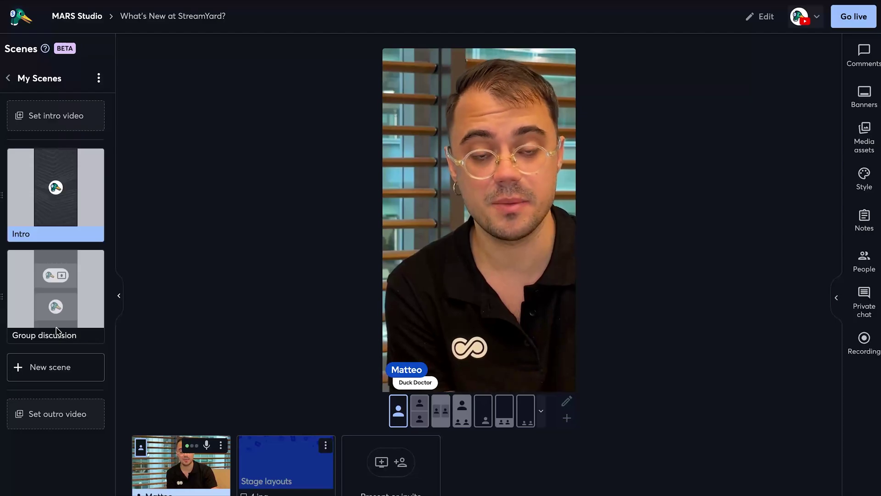
mouse_move(53, 303)
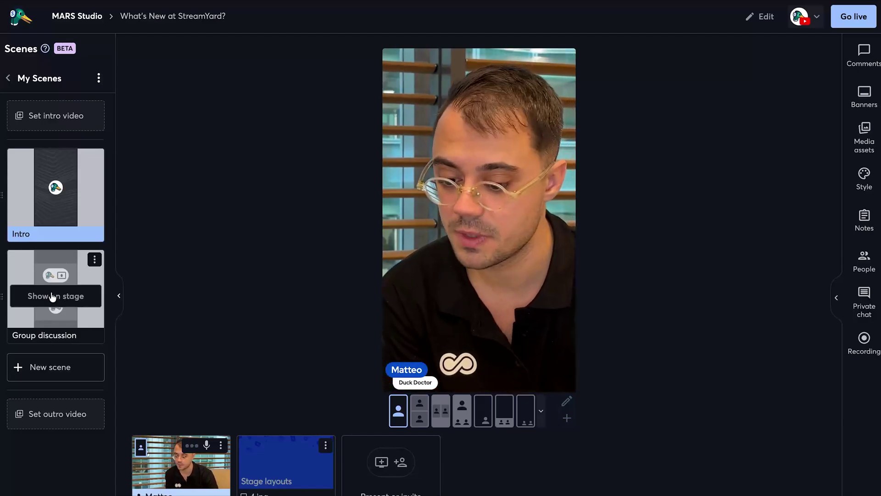
click(51, 300)
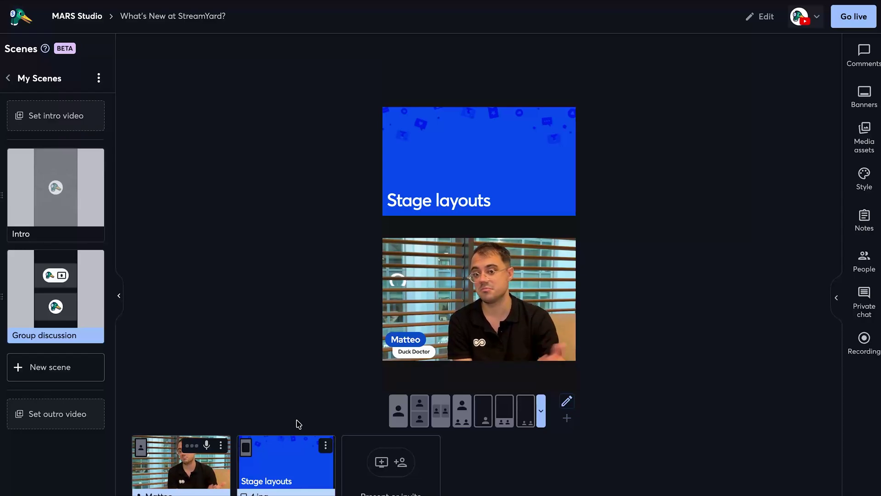
mouse_move(61, 215)
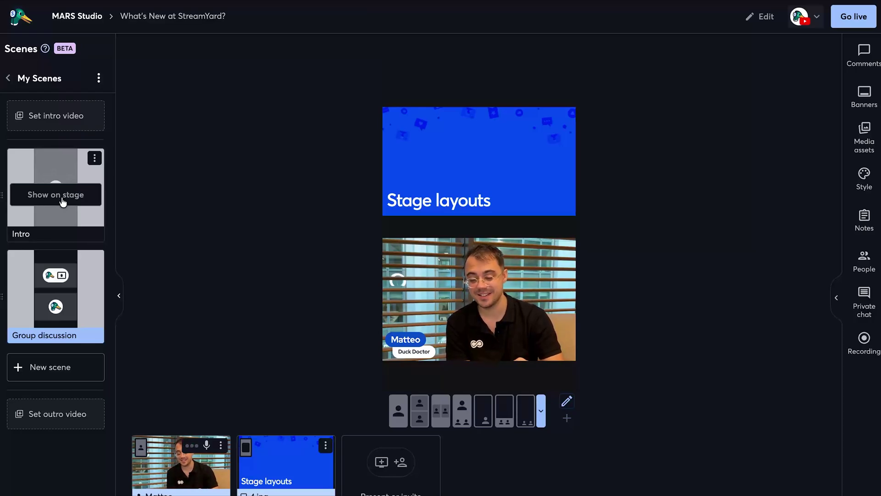
click(57, 196)
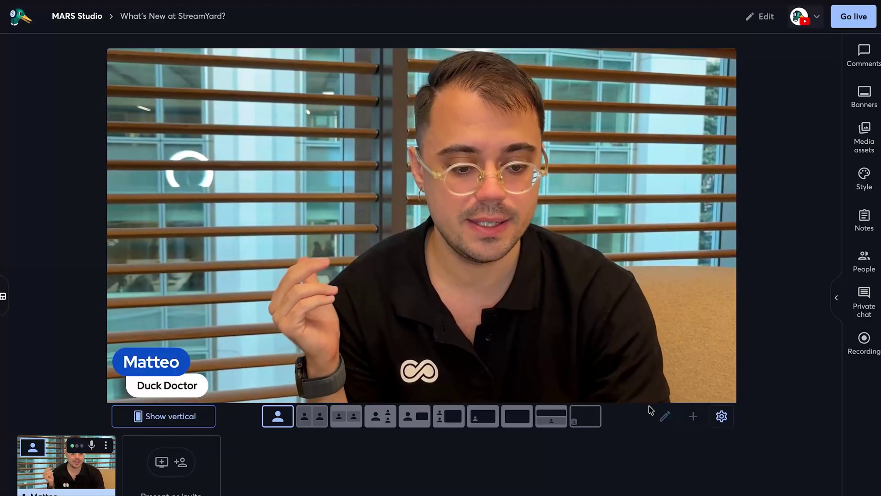
- Show the Powered by StreamYard logo, try Logo on left, then return it to Logo on right
click(864, 138)
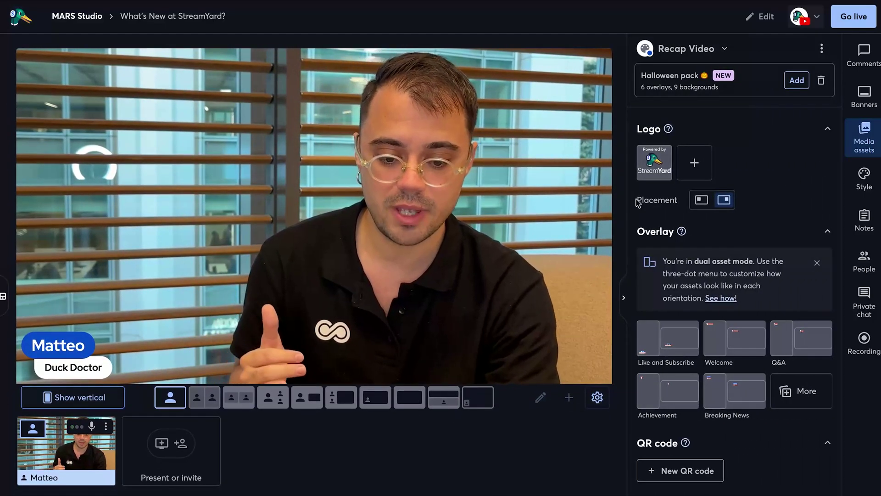
drag(637, 202, 682, 207)
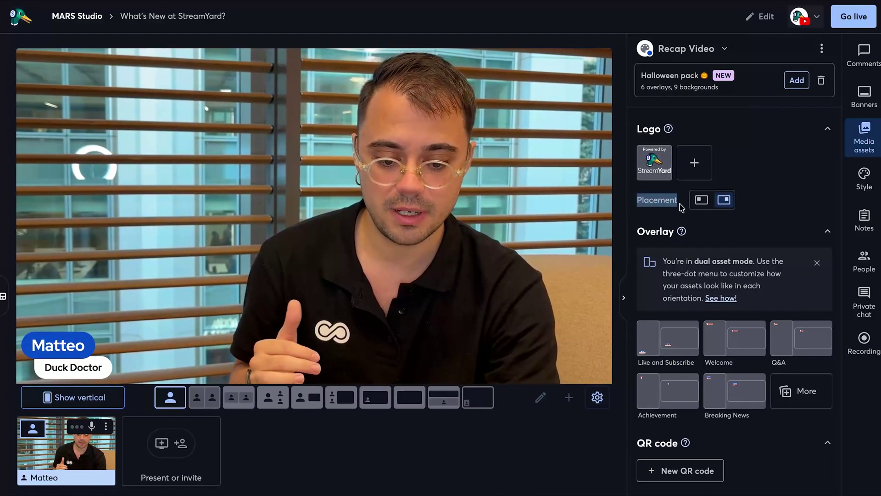
click(747, 202)
click(649, 170)
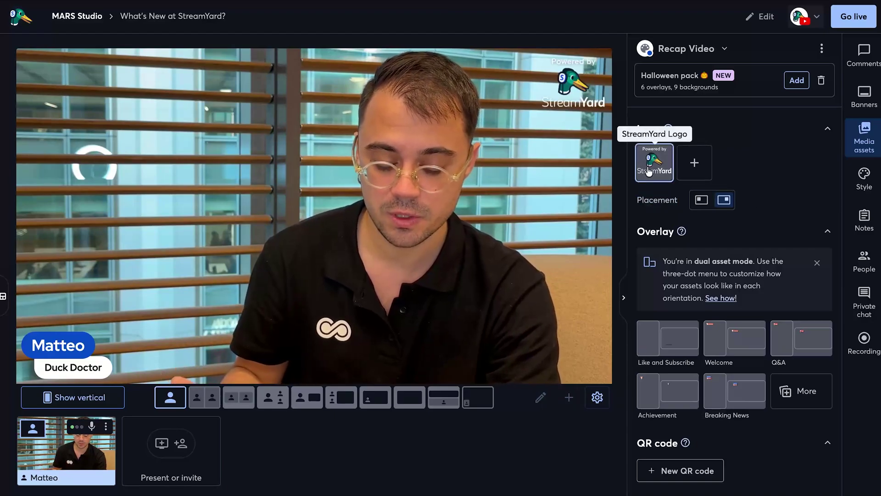
click(701, 202)
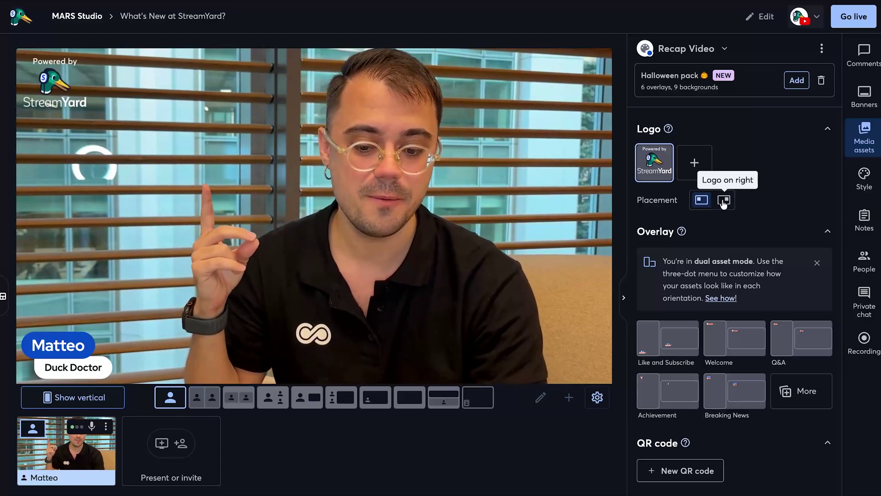
click(722, 201)
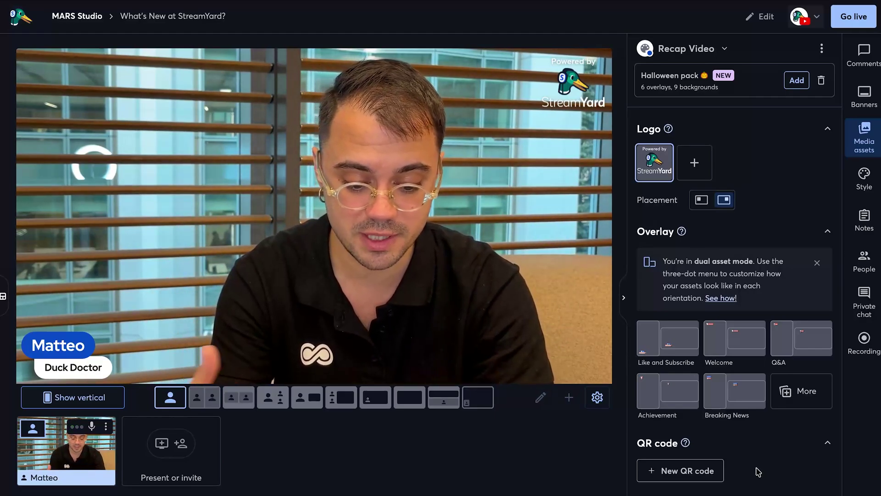
- Create a QR code titled My StreamYard QR code linking to streamyard.com
click(699, 469)
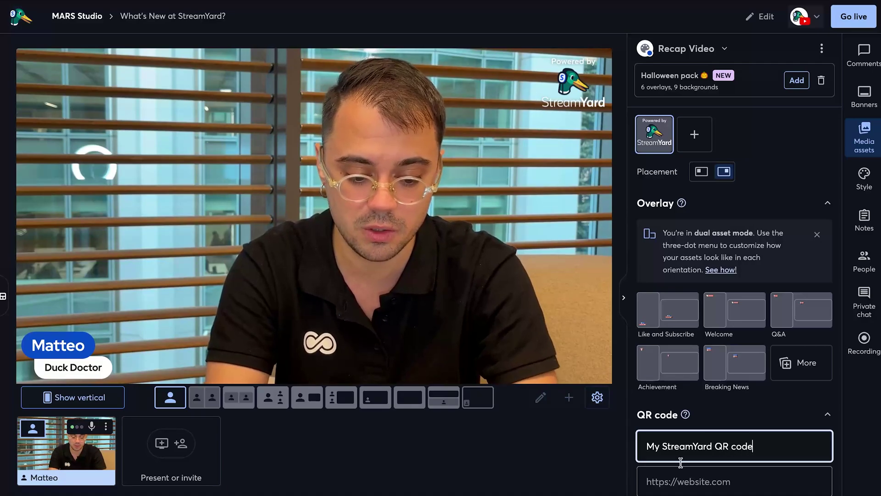
click(670, 478)
text(streamyard.com)
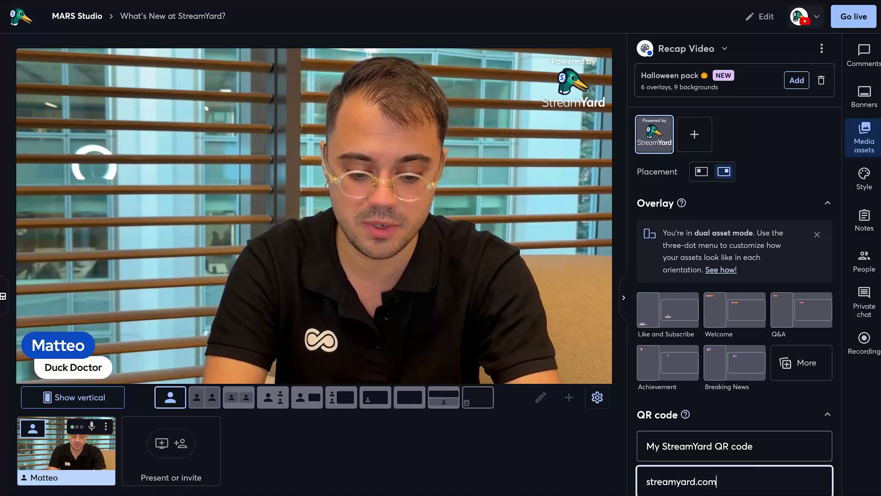
key(Tab)
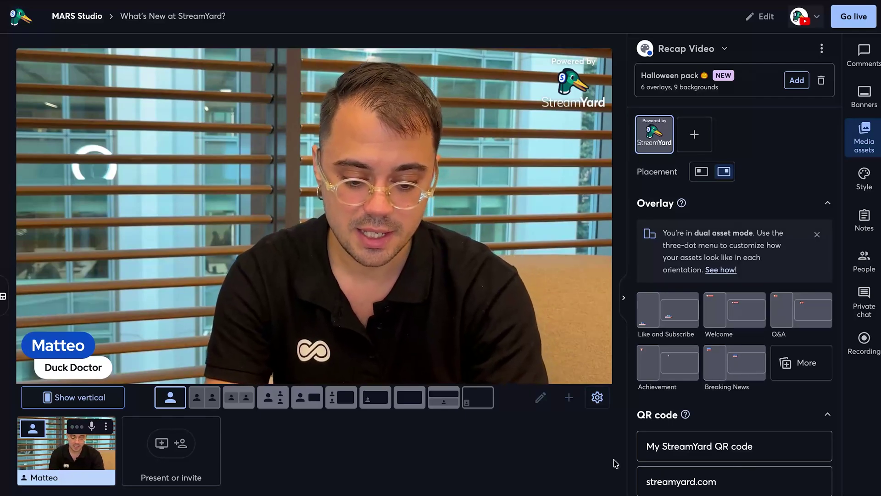
key(Return)
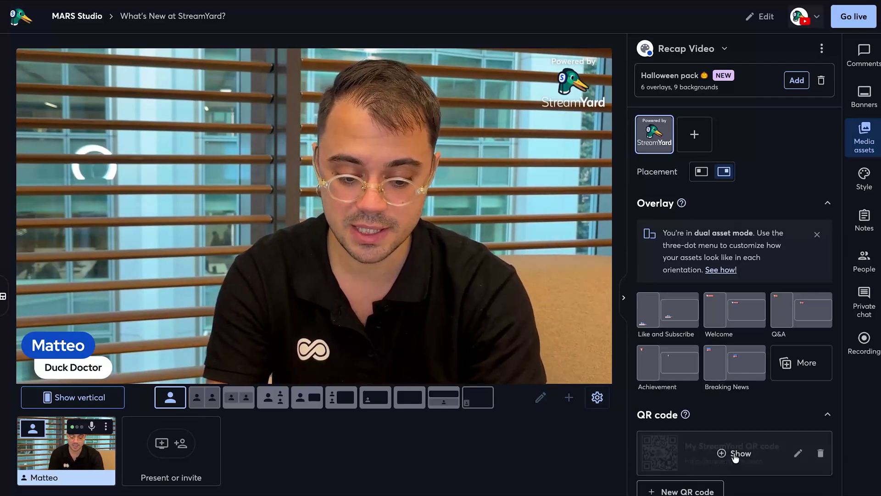
- Show the QR code on stage and swap the logo left and back right, leaving the QR top-left
click(736, 454)
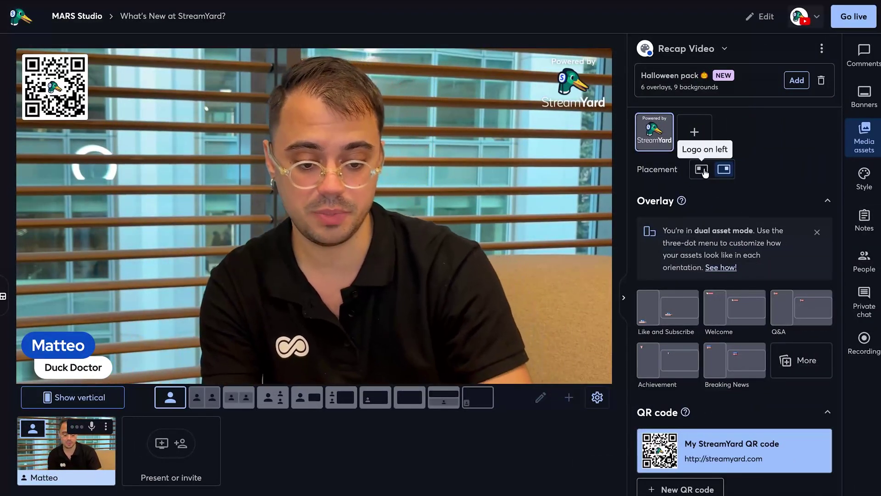
click(705, 169)
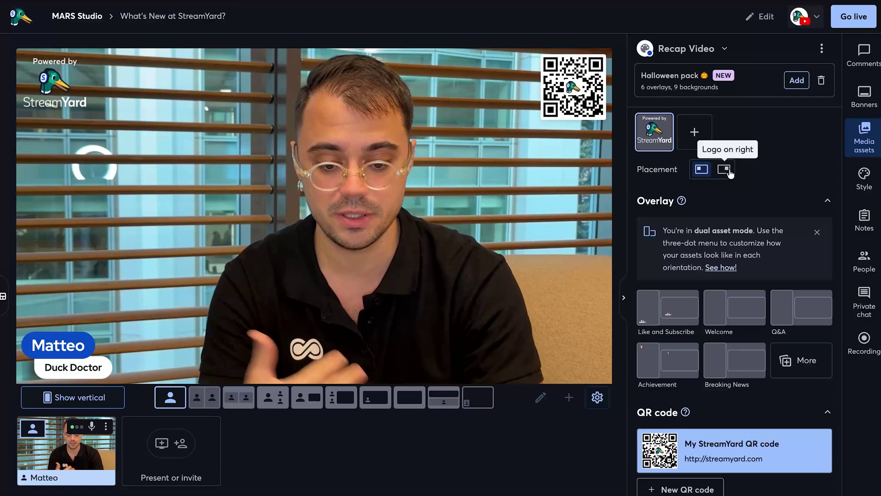
click(728, 172)
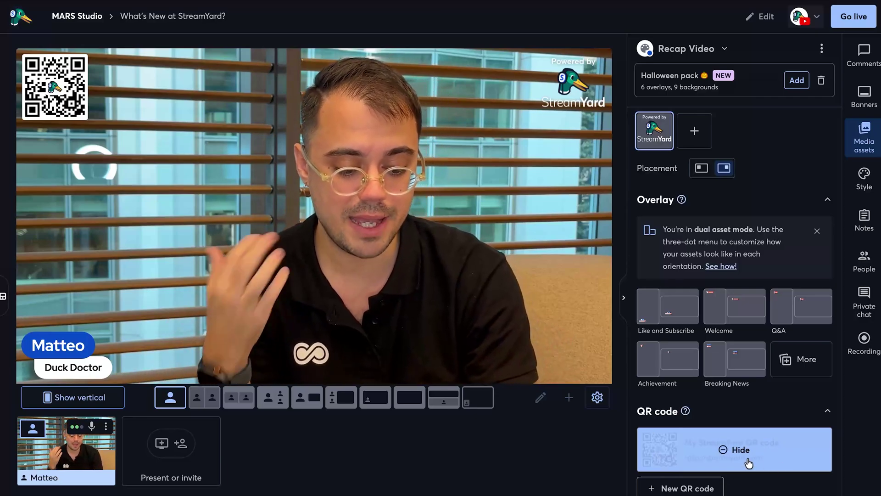
- Hide the QR code and delete its streamyard.com link in the edit form
click(748, 463)
click(797, 450)
drag(757, 477, 584, 474)
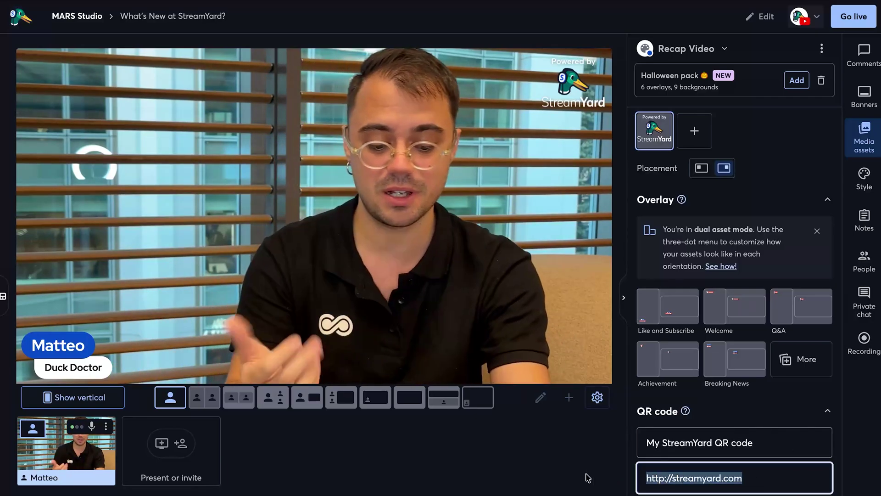
key(BackSpace)
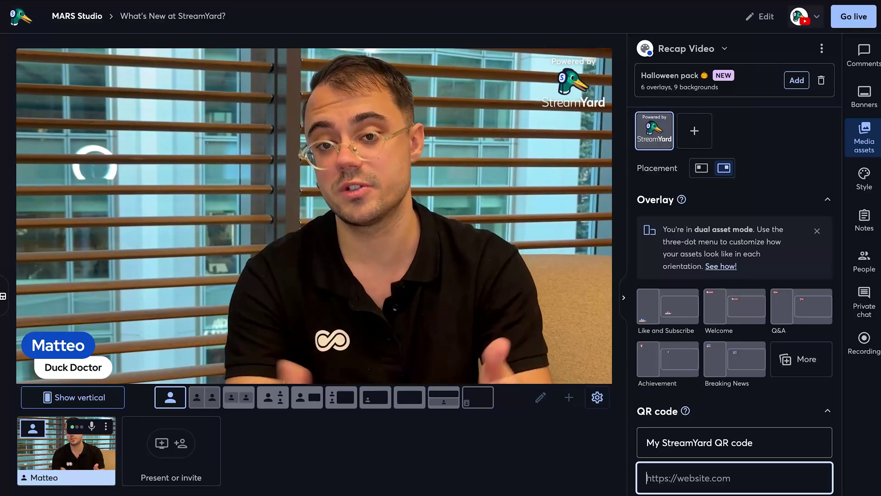
- Set the QR link to the studio page's own address, save, and show it on stage
key(super+l)
key(super+c)
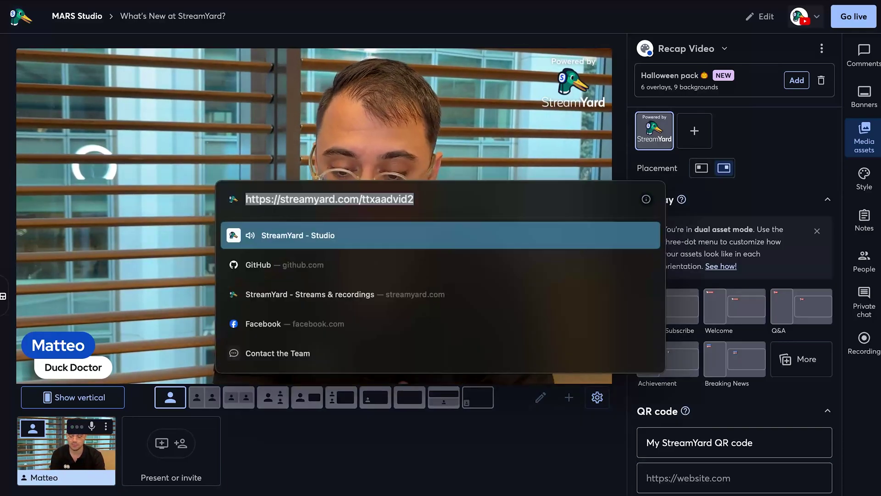
key(Escape)
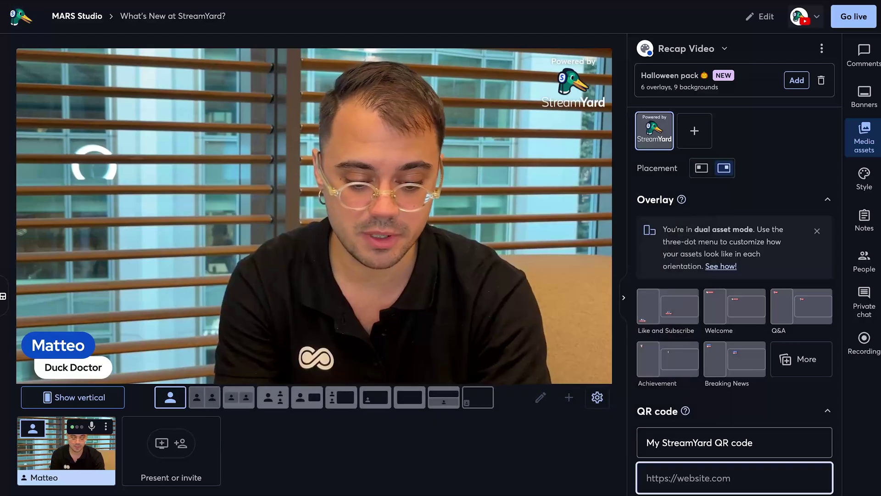
key(super+v)
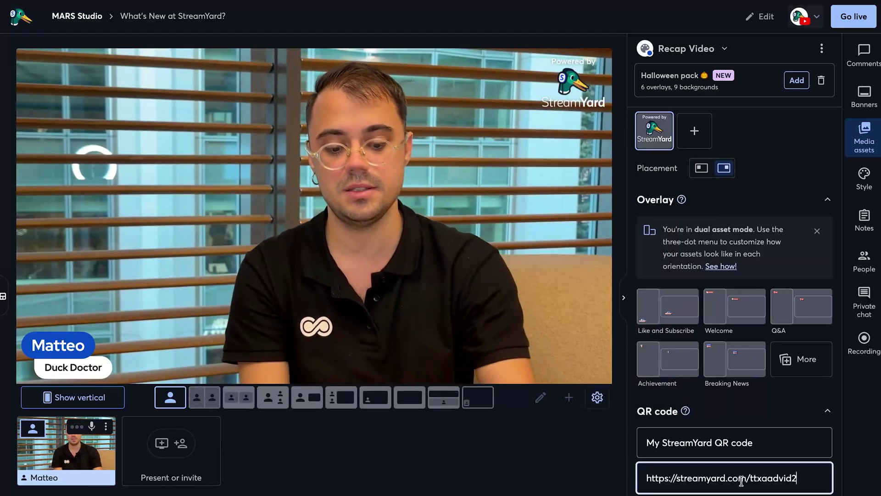
key(Tab)
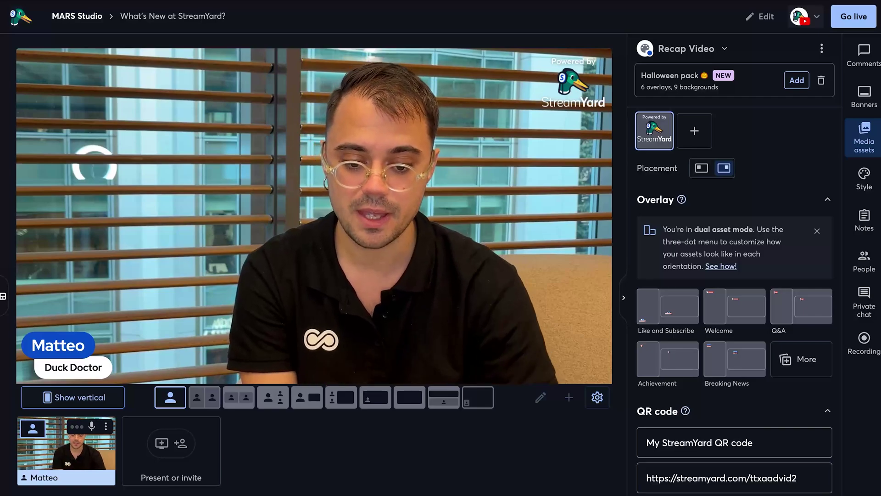
key(Return)
click(721, 448)
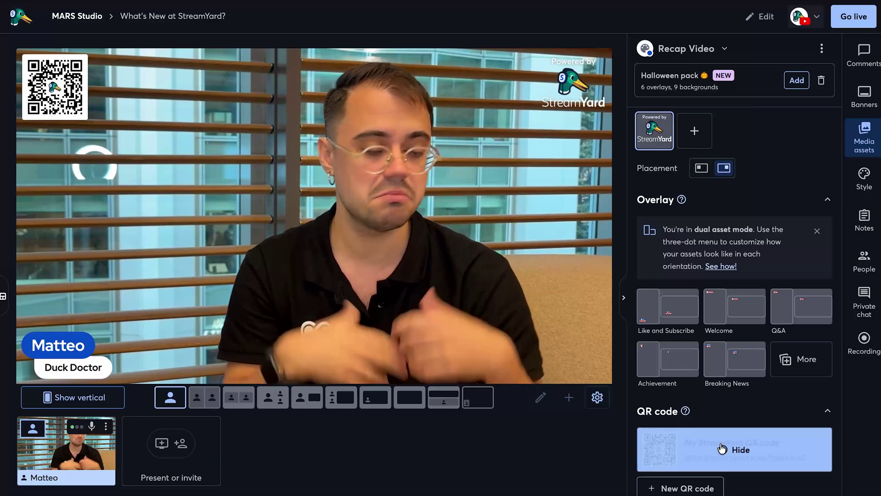
- Hide the QR code from the stage and change its link to youtube.com/streamyard
click(750, 453)
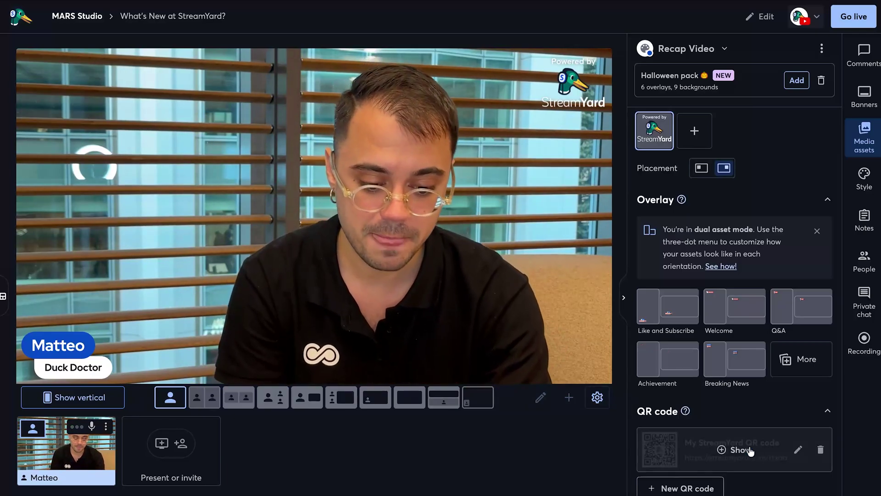
click(798, 451)
drag(803, 477, 679, 480)
shift+click(675, 480)
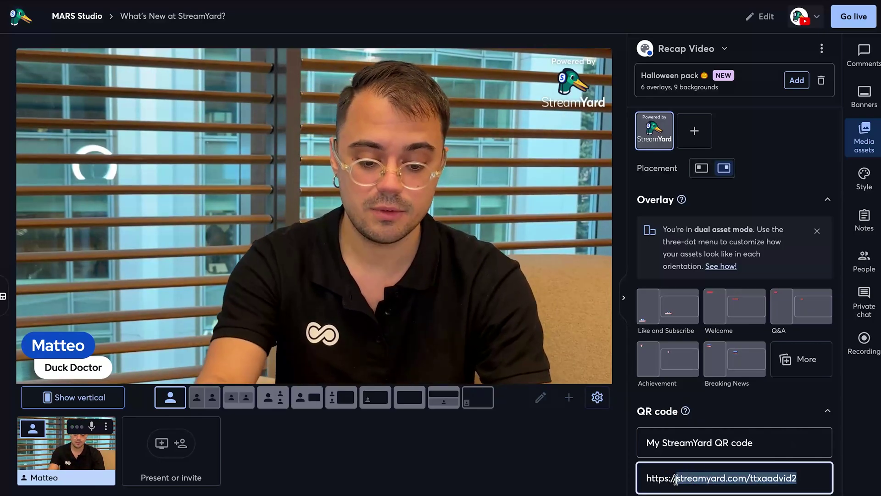
text(youtube.co)
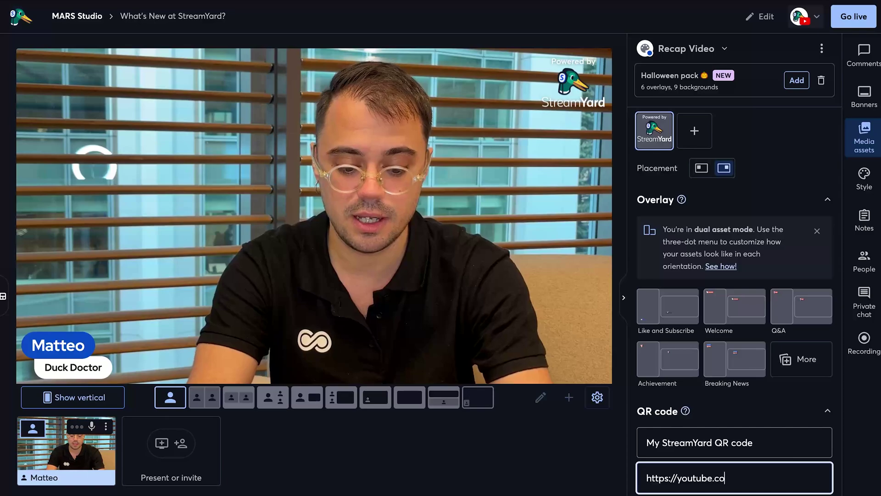
text(m/streamyard)
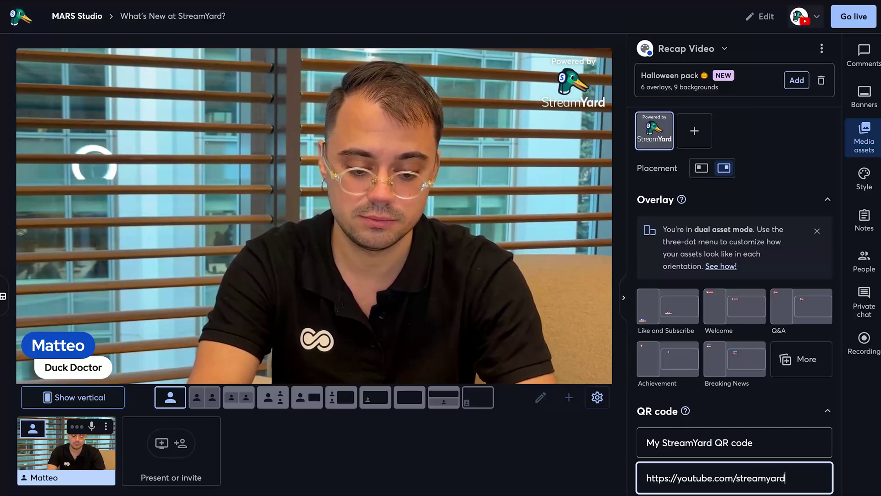
key(Return)
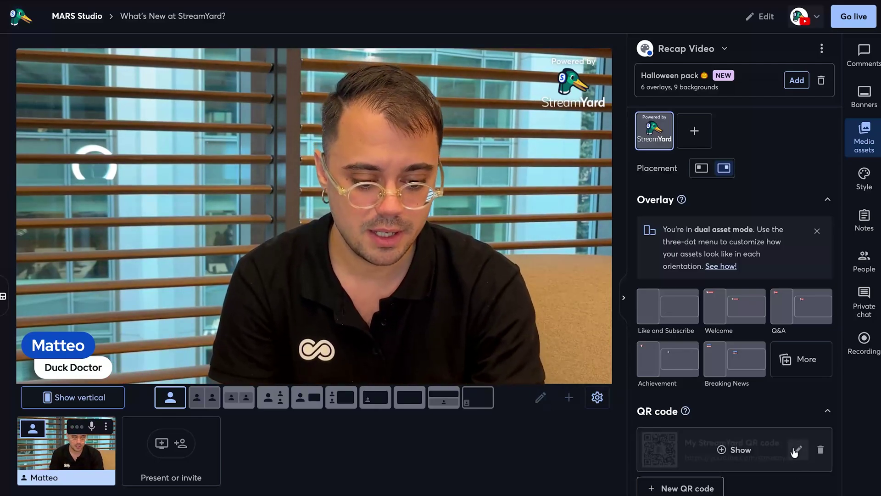
- Delete the QR code's link so its website field is empty
click(794, 450)
drag(785, 478, 639, 474)
key(BackSpace)
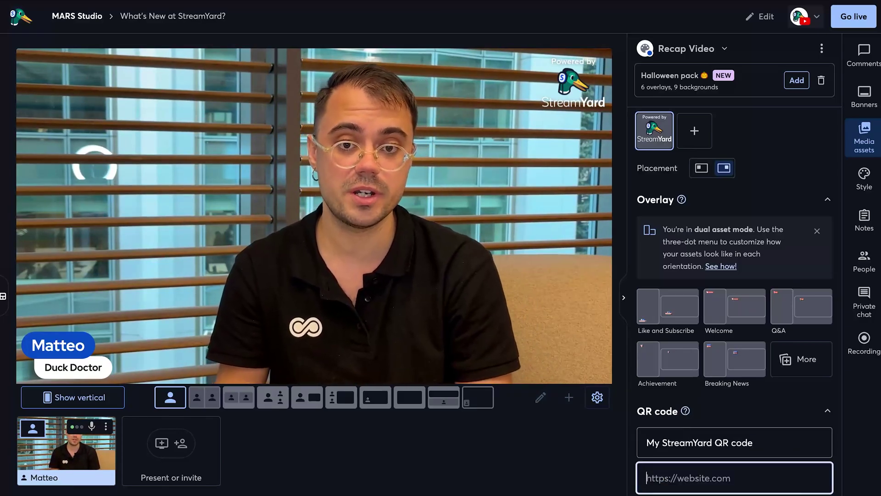
scroll(734, 275, down, 1)
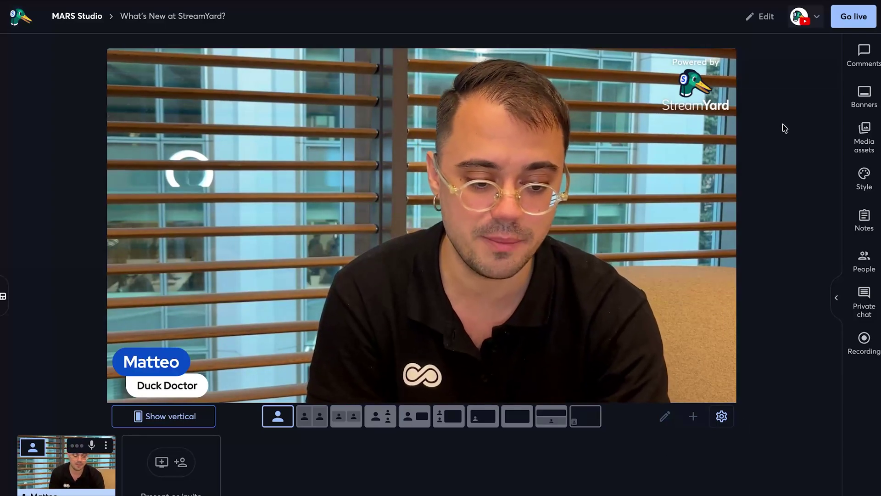
- Switch on Show comments on stage from the Comments panel
click(864, 51)
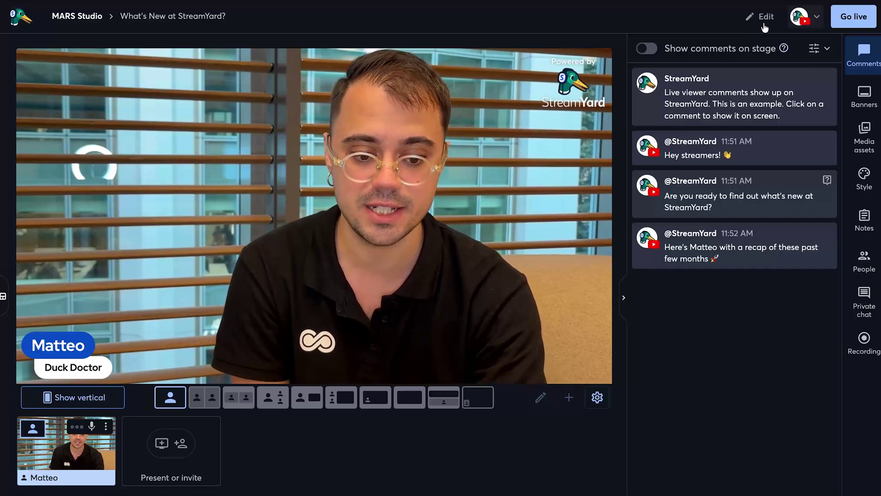
click(646, 49)
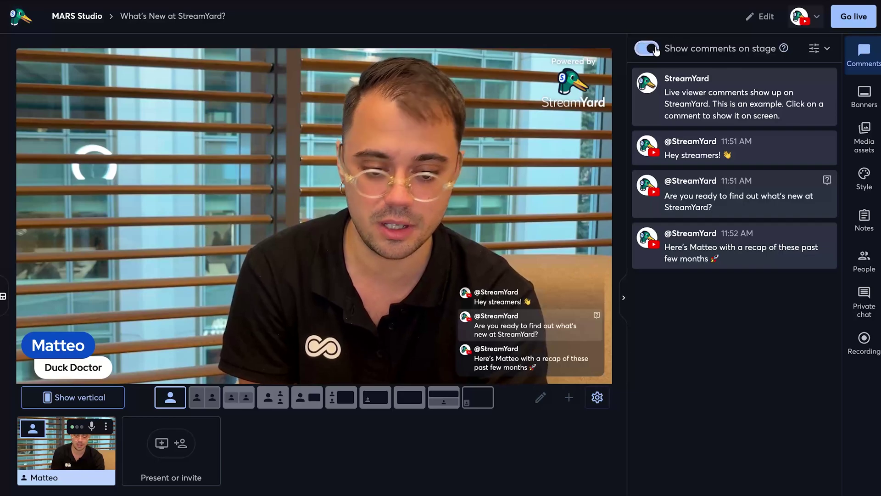
click(820, 46)
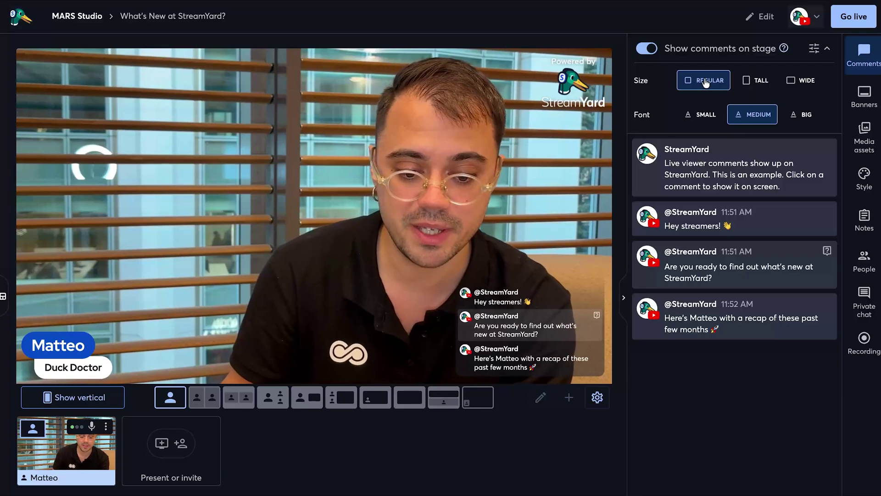
- Set the comment overlay to Regular size with Big font after trying Tall and Wide
click(758, 80)
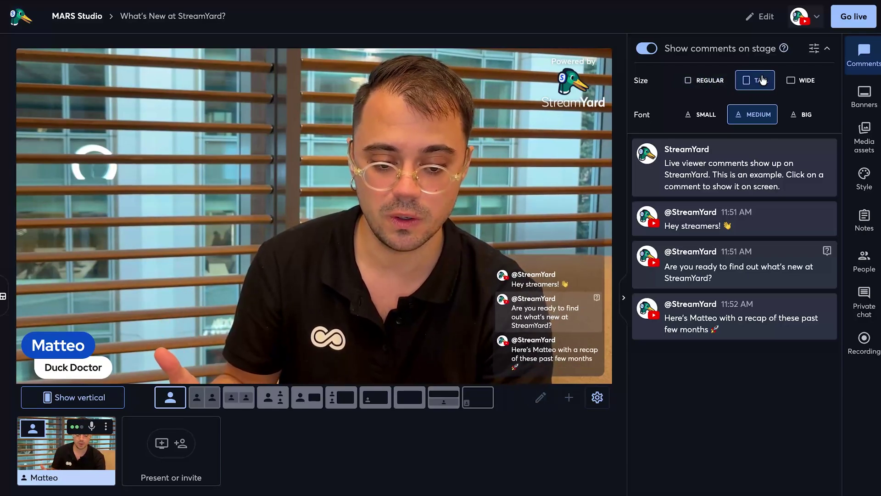
click(801, 82)
click(707, 82)
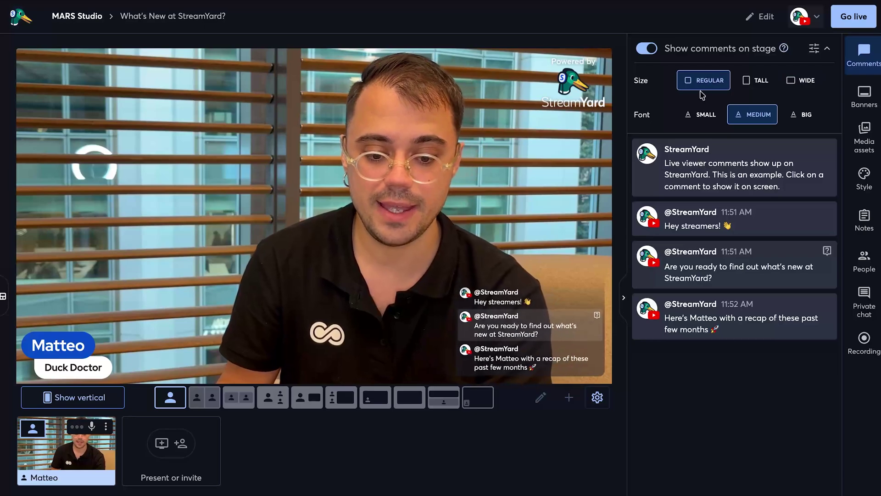
click(703, 115)
click(755, 114)
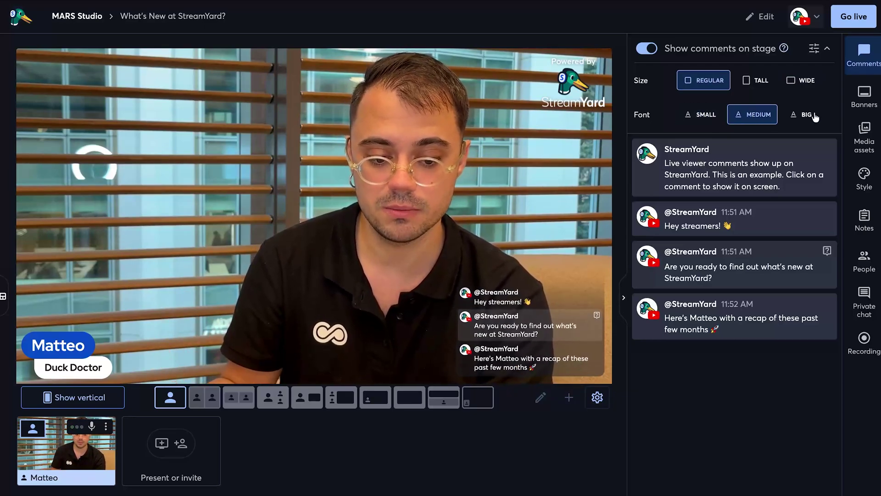
click(814, 117)
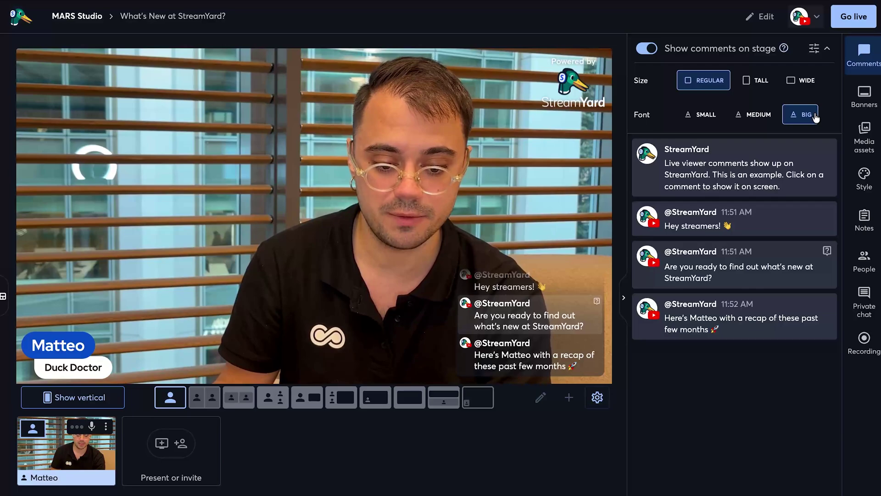